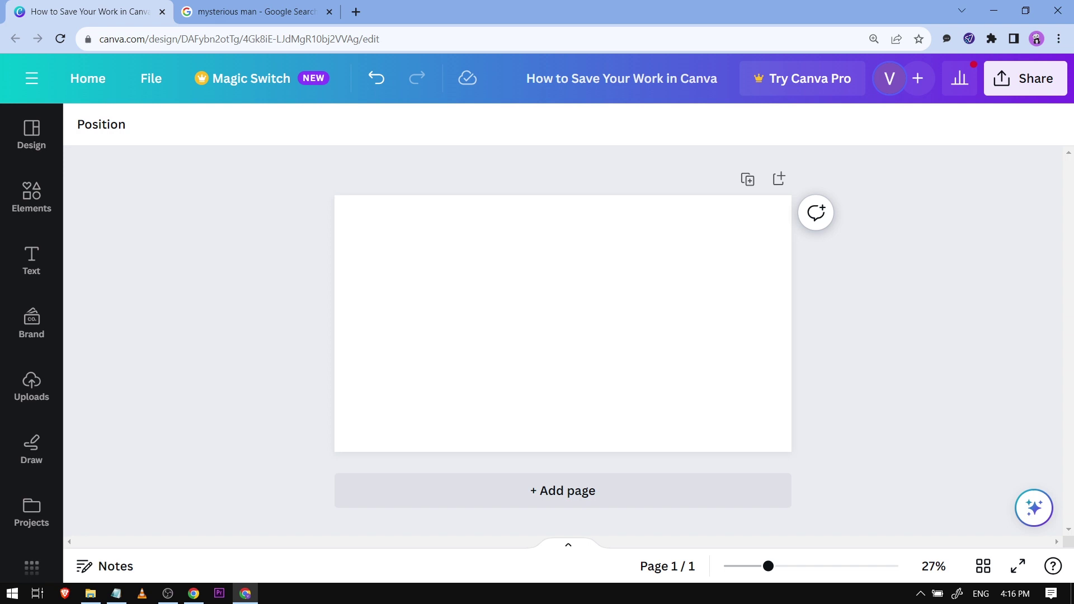
# Add the code-screen image from Recently used and stretch it across the whole page.
pyautogui.click(37, 201)
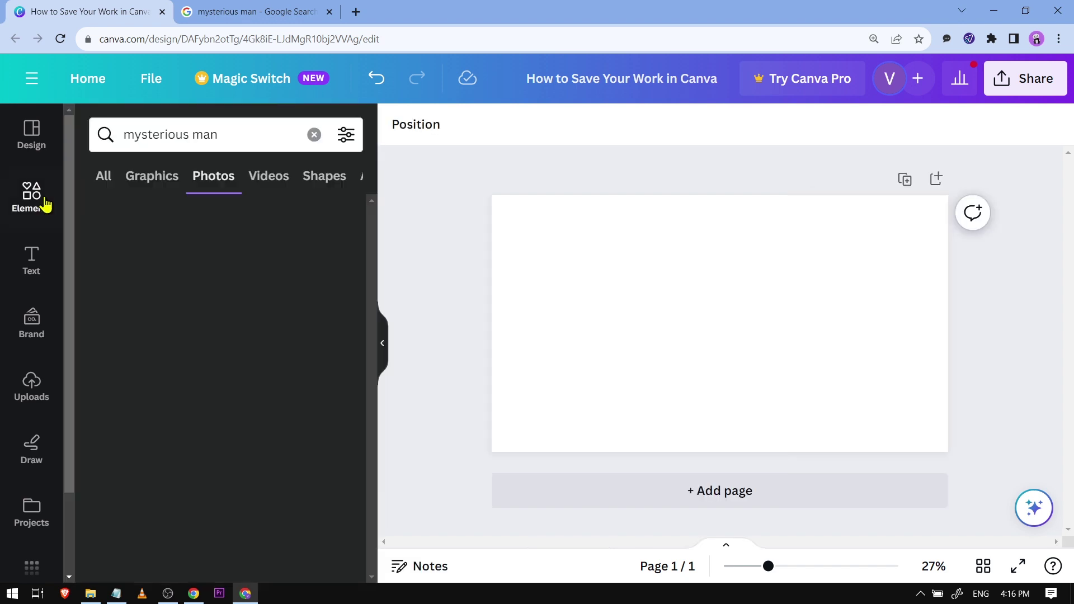
pyautogui.click(314, 134)
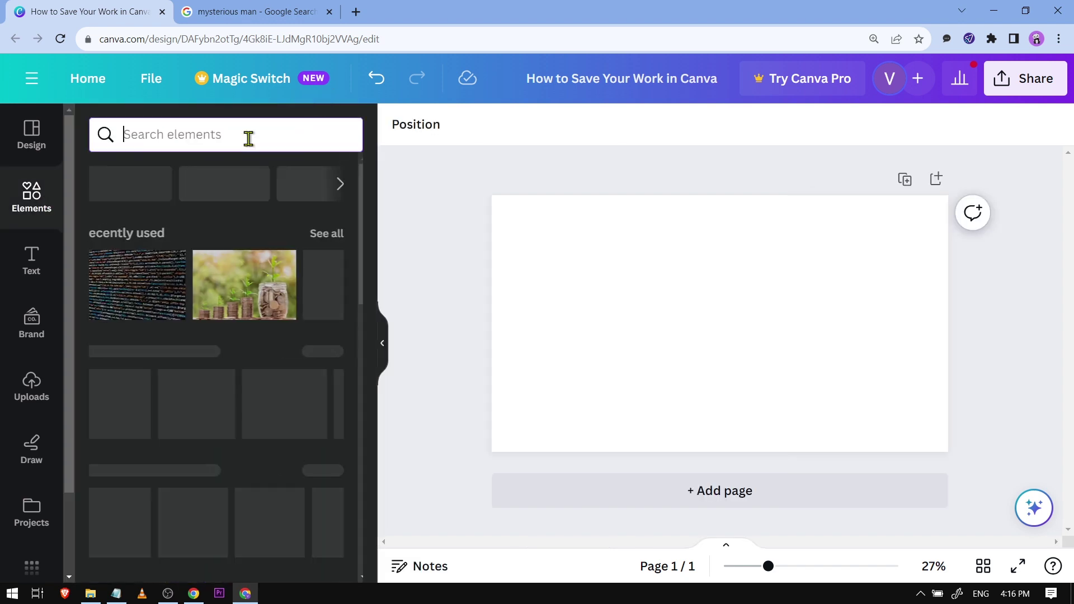
pyautogui.click(149, 309)
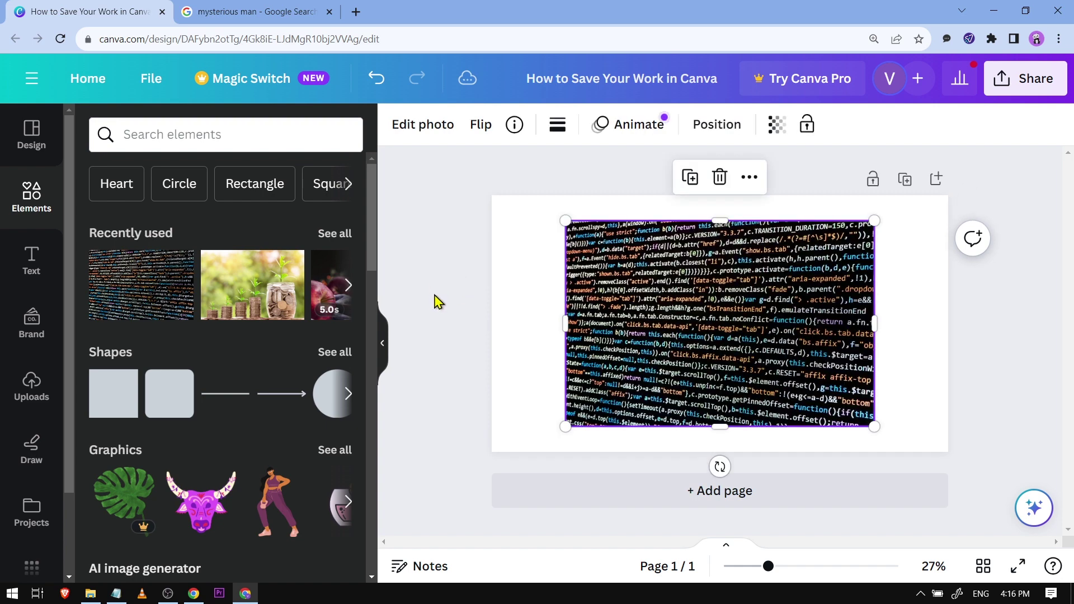
pyautogui.click(379, 351)
pyautogui.moveTo(547, 348); pyautogui.dragTo(471, 318)
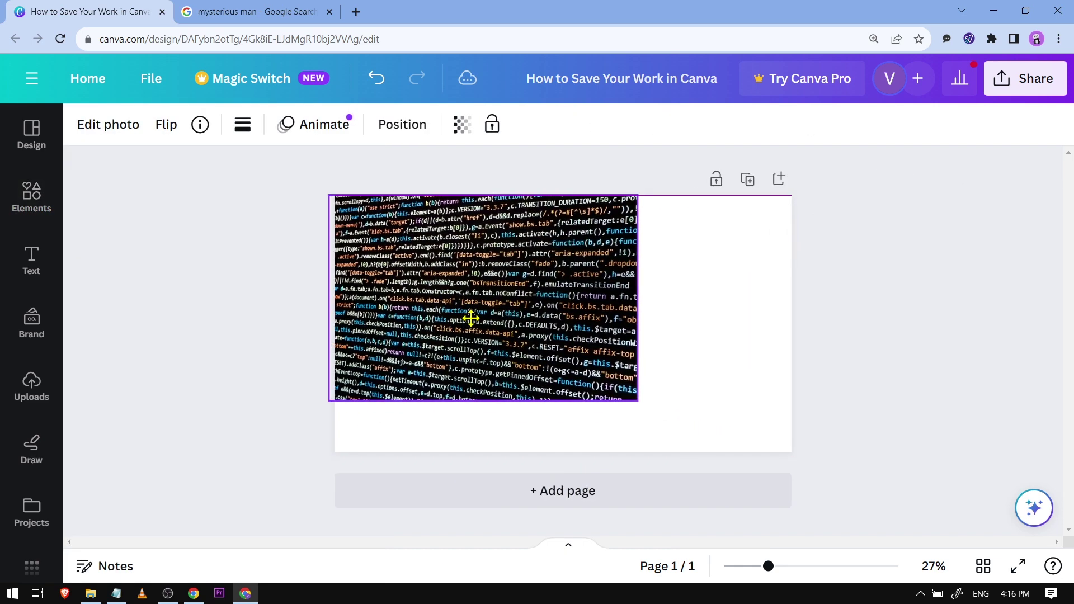
pyautogui.moveTo(640, 401); pyautogui.dragTo(844, 439)
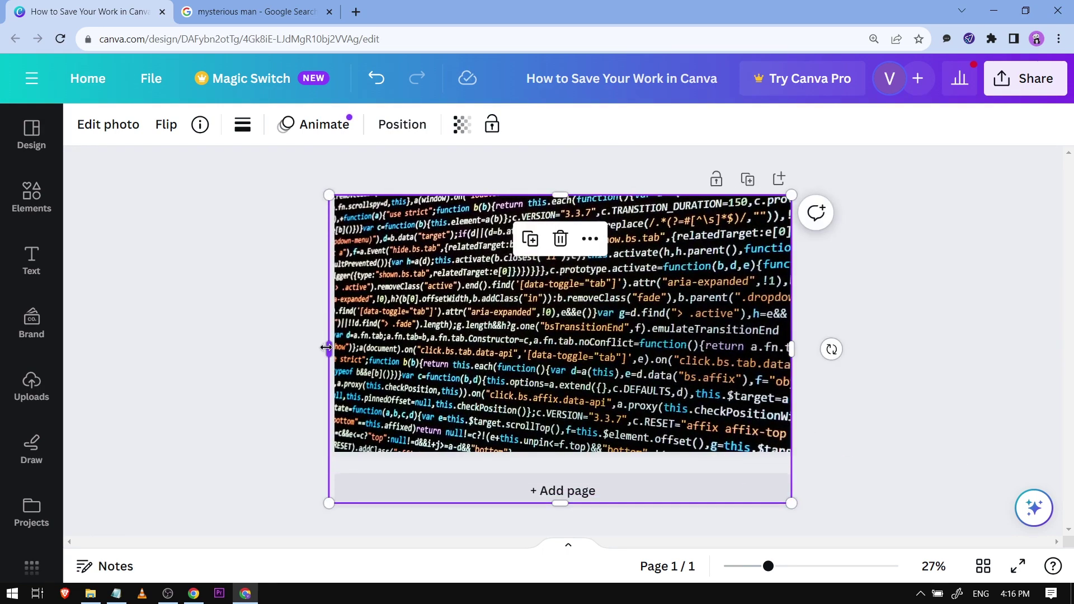
pyautogui.click(252, 348)
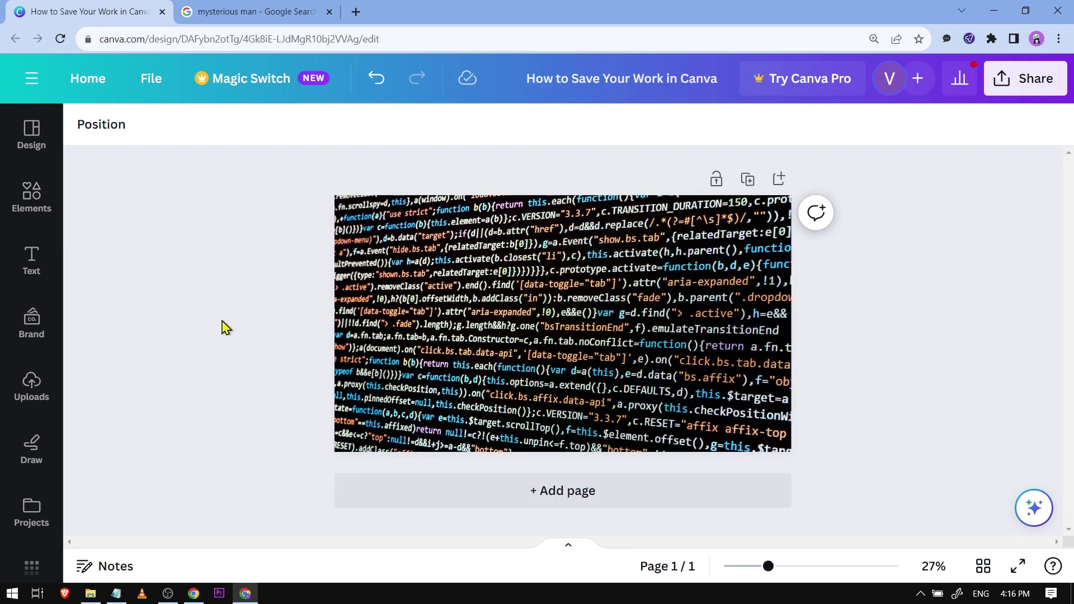
# Copy the hooded man at a laptop photo from the Google Images results.
pyautogui.hotkey('ctrl', 'Tab')
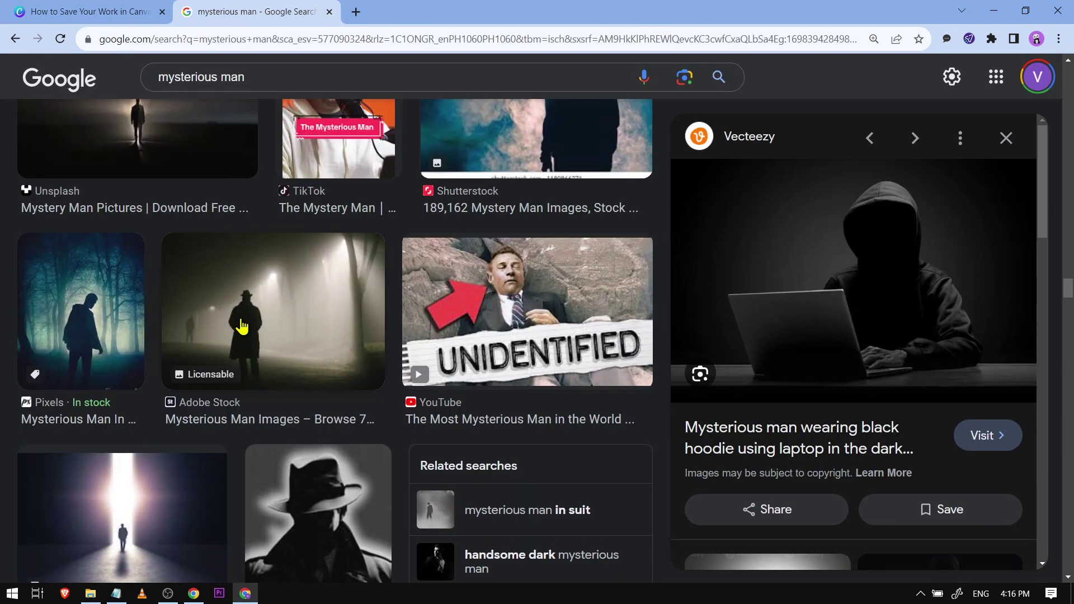
pyautogui.rightClick(846, 248)
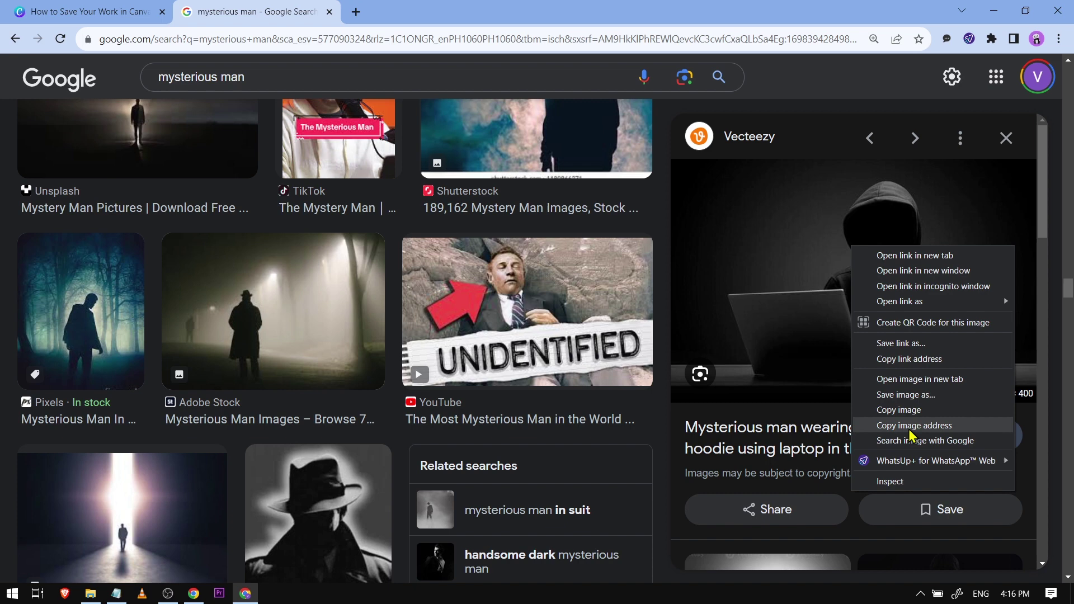
pyautogui.click(913, 412)
# Paste the copied hooded-man photo into the design and stretch it over the code image.
pyautogui.hotkey('ctrl', 'Tab')
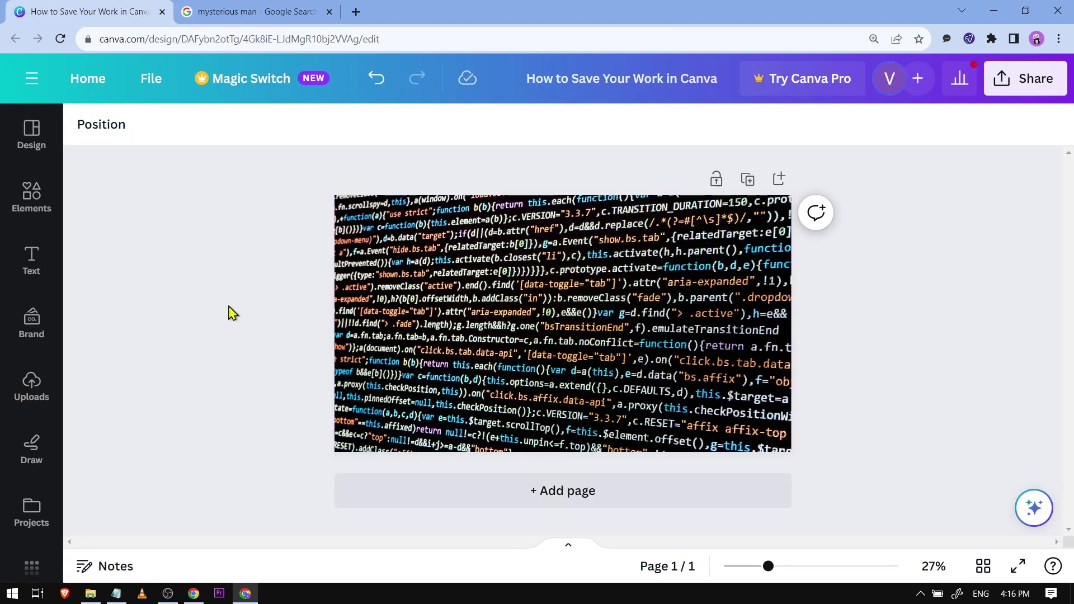
pyautogui.hotkey('ctrl', 'v')
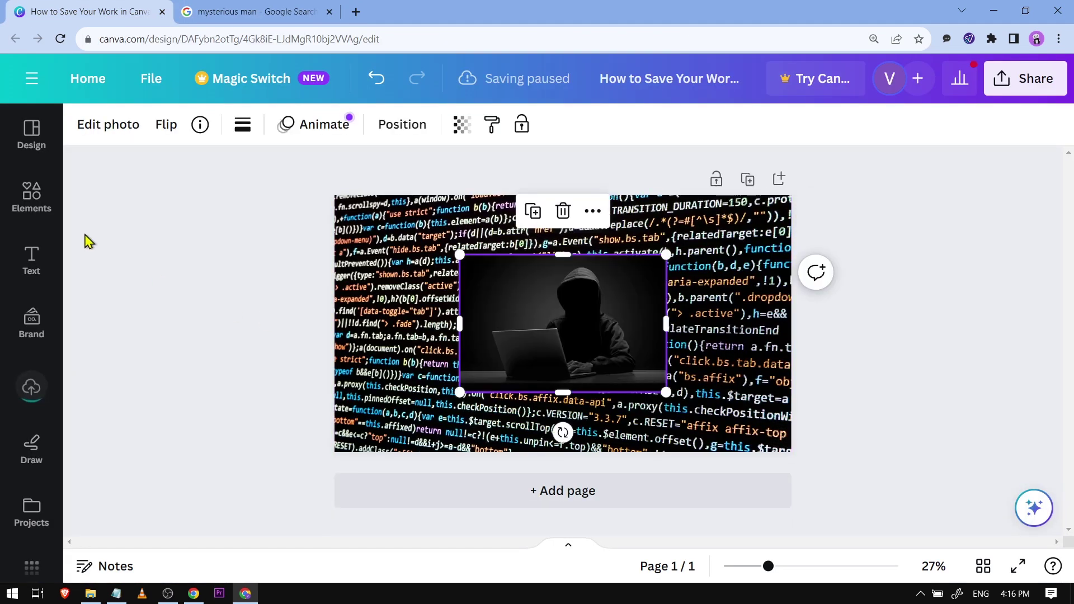
pyautogui.moveTo(553, 347)
pyautogui.mouseDown()
pyautogui.moveTo(480, 320)
pyautogui.moveTo(421, 278)
pyautogui.mouseUp()
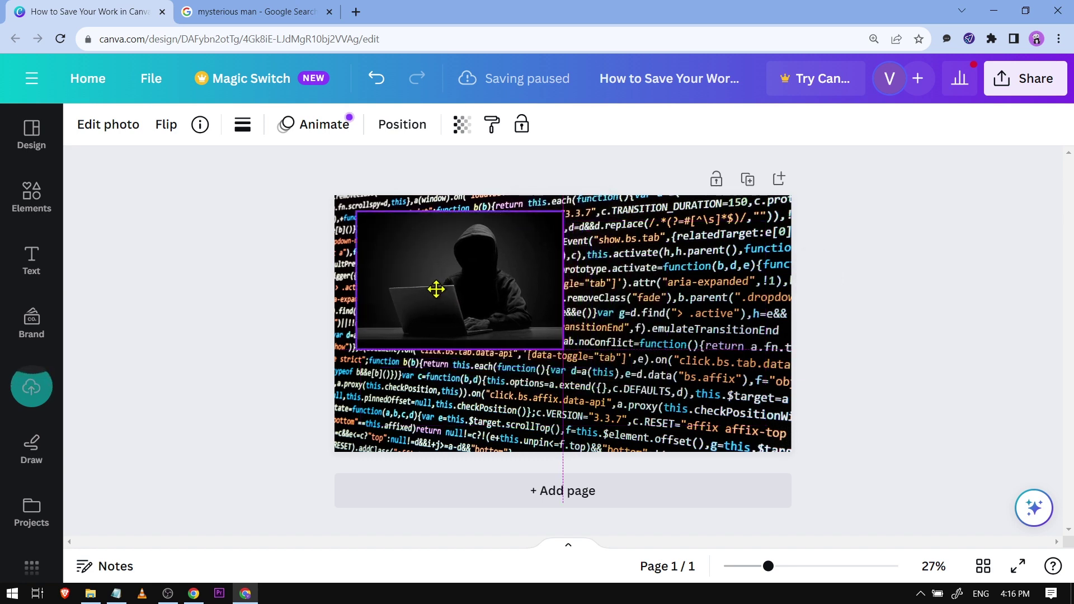
pyautogui.moveTo(539, 333)
pyautogui.mouseDown()
pyautogui.moveTo(821, 429)
pyautogui.moveTo(748, 382)
pyautogui.mouseUp()
pyautogui.click(917, 379)
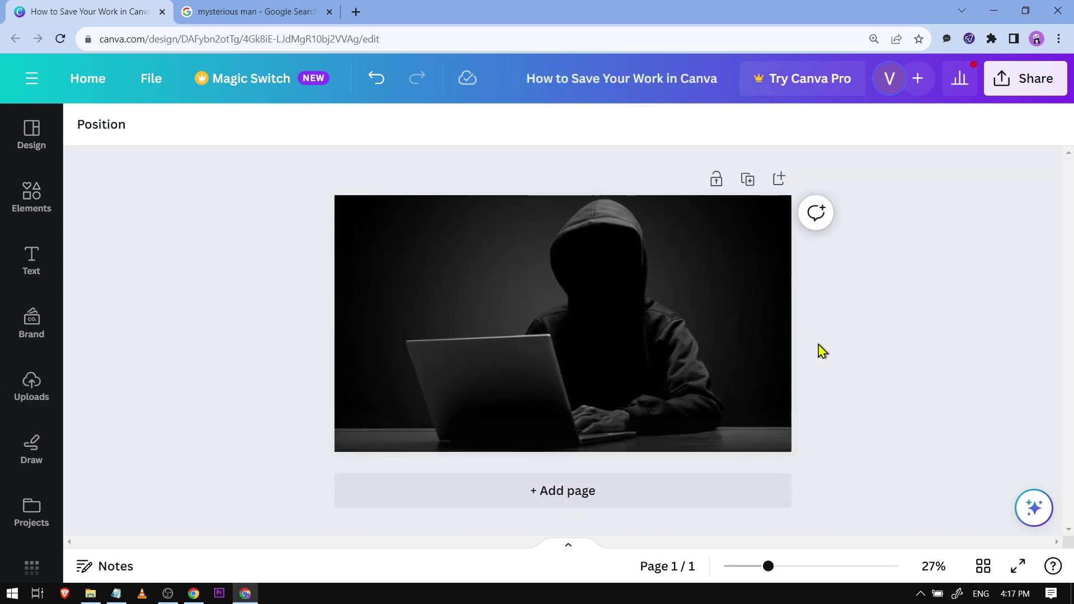
pyautogui.click(436, 304)
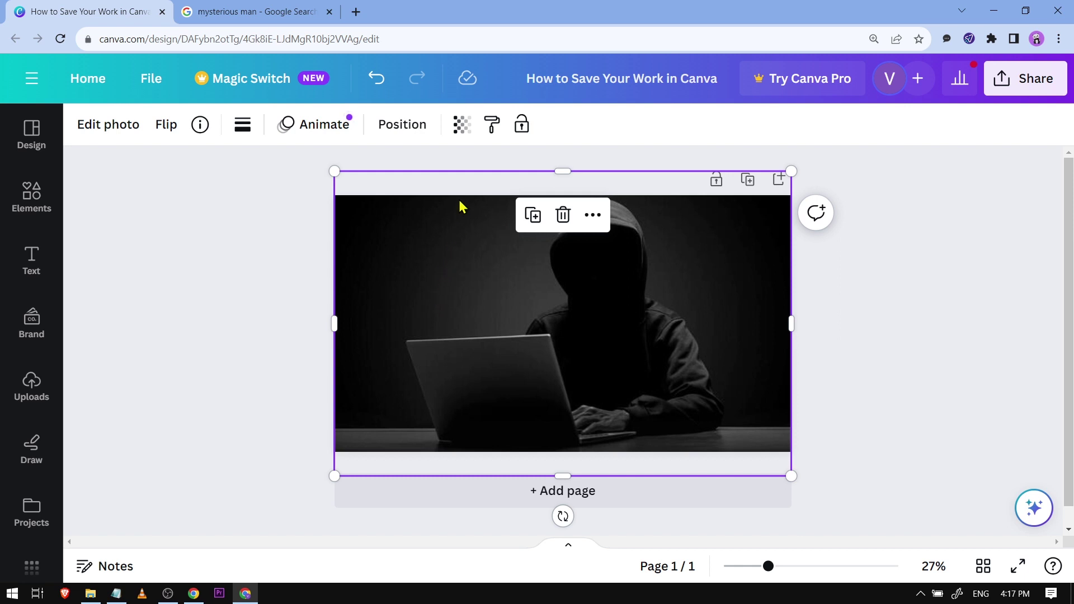
pyautogui.click(460, 128)
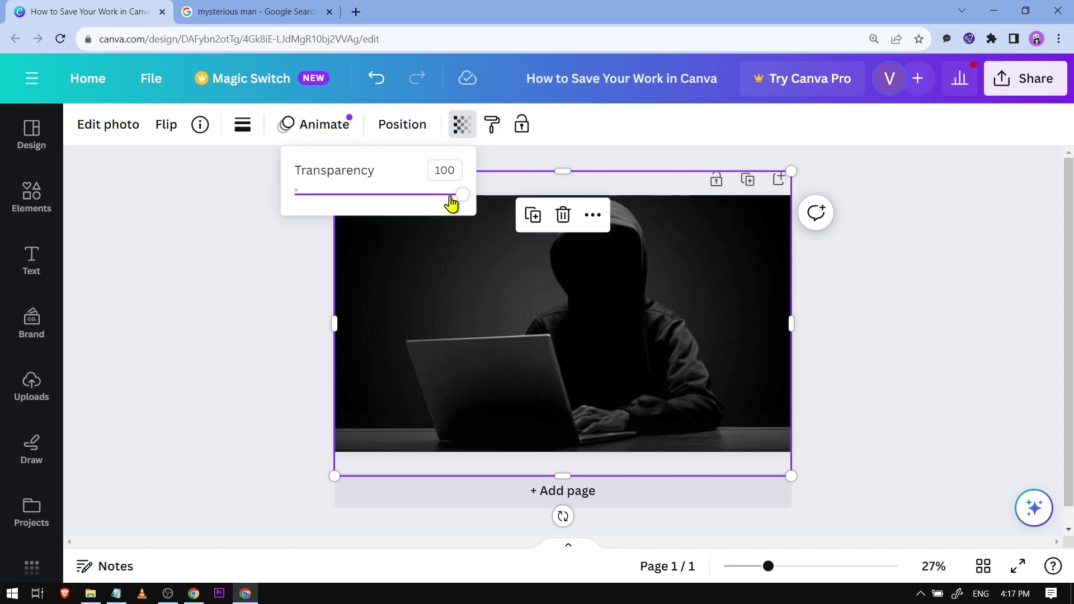
pyautogui.moveTo(451, 203)
pyautogui.mouseDown()
pyautogui.moveTo(391, 200)
pyautogui.moveTo(463, 196)
pyautogui.mouseUp()
pyautogui.click(220, 279)
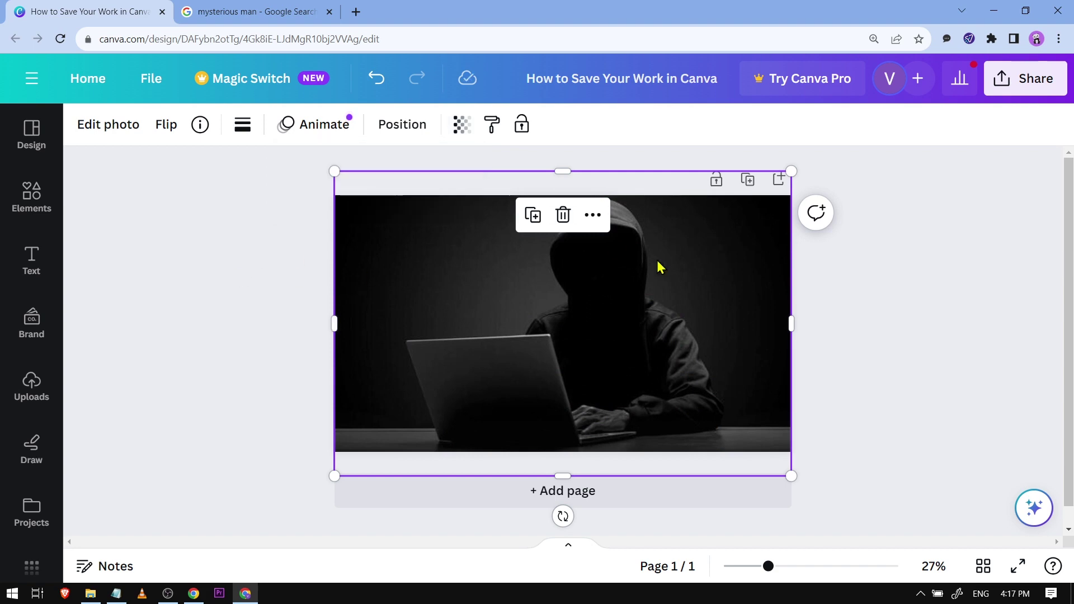
# Drag the code-screen image layer above the hooded-man photo in the Layers list.
pyautogui.rightClick(652, 287)
pyautogui.moveTo(709, 282)
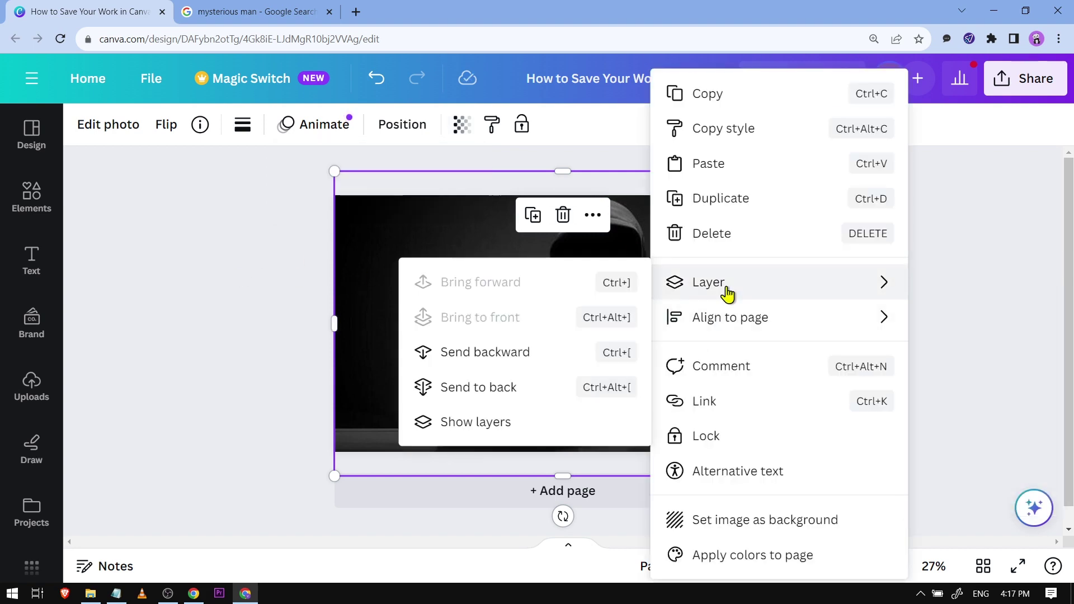
pyautogui.click(475, 421)
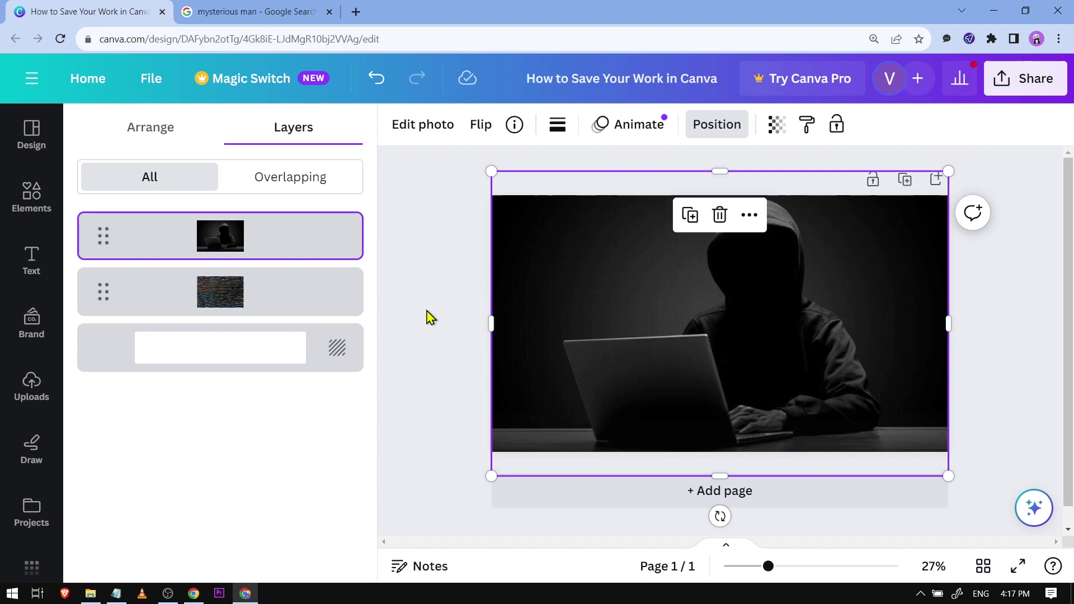
pyautogui.moveTo(283, 306); pyautogui.dragTo(283, 238)
pyautogui.click(477, 325)
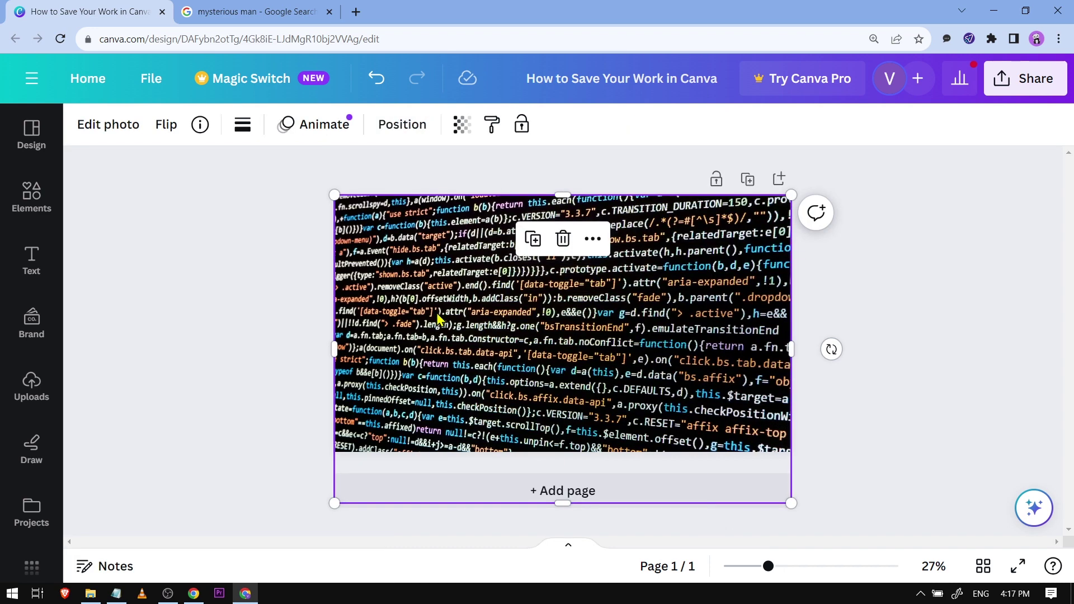
# Slide the top code image's transparency far left so the hooded man shows through.
pyautogui.click(265, 324)
pyautogui.click(458, 326)
pyautogui.click(460, 125)
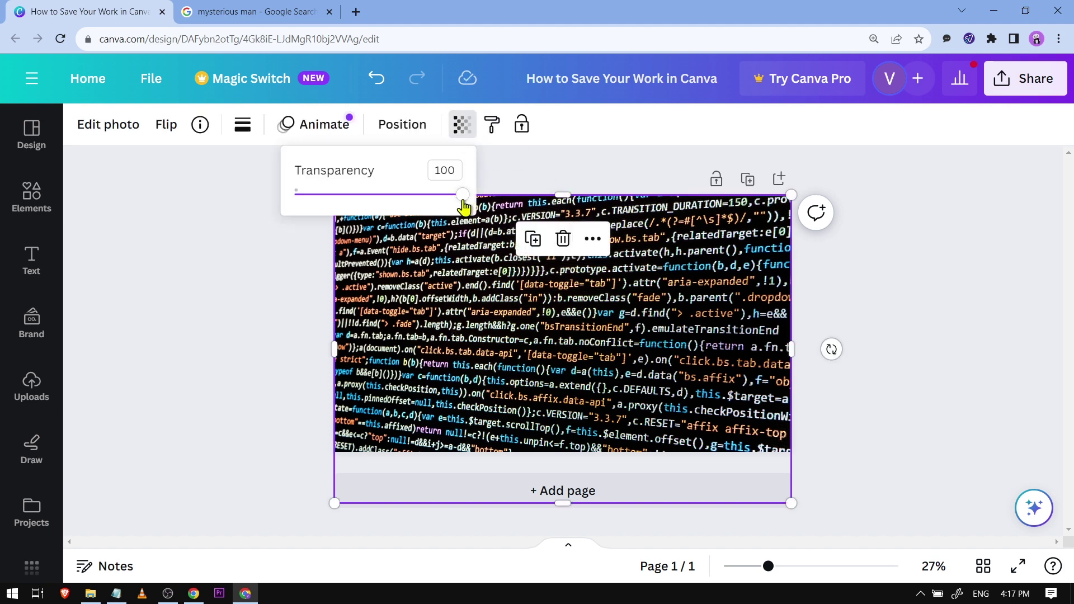
pyautogui.moveTo(461, 195); pyautogui.dragTo(315, 194)
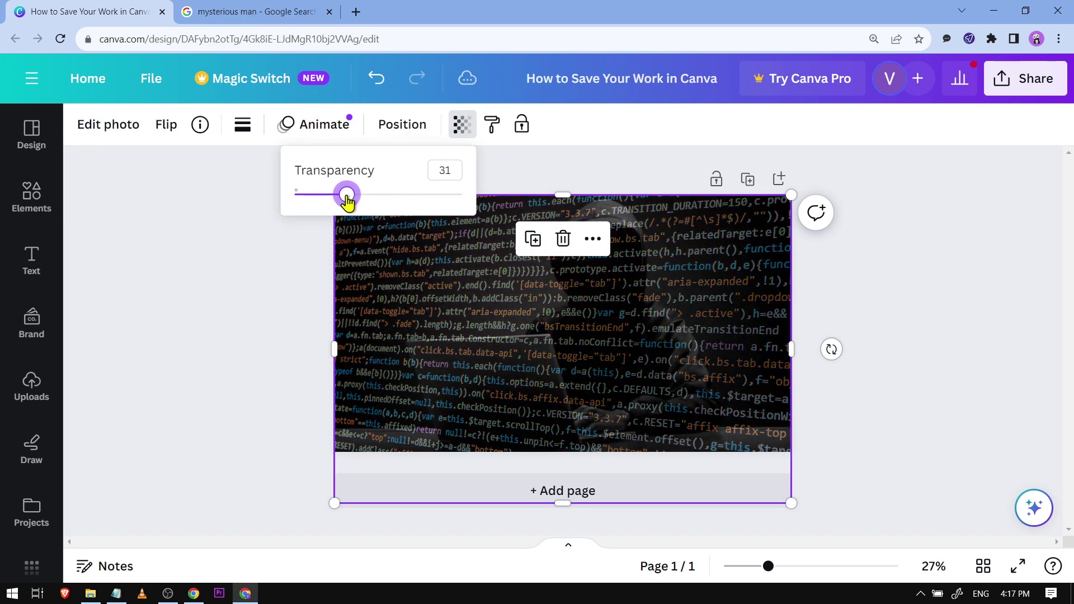
pyautogui.click(223, 368)
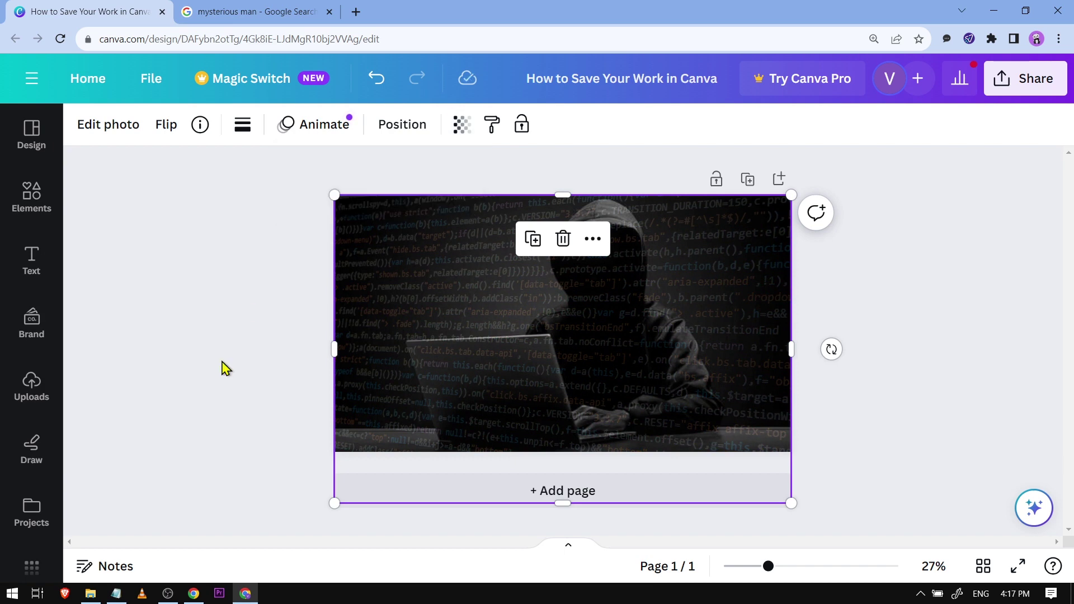
pyautogui.click(461, 351)
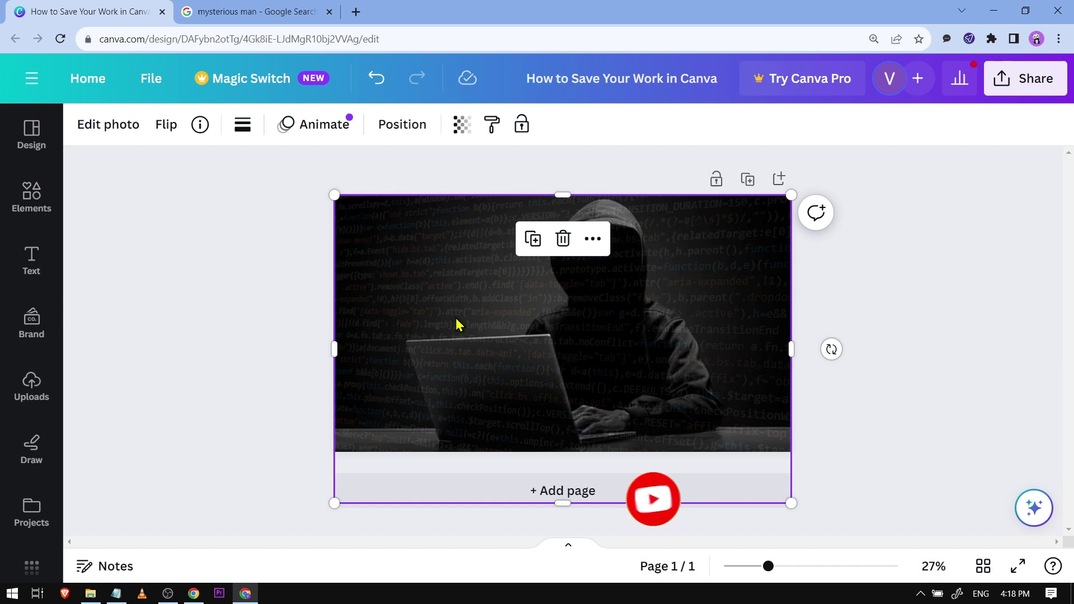
pyautogui.click(221, 299)
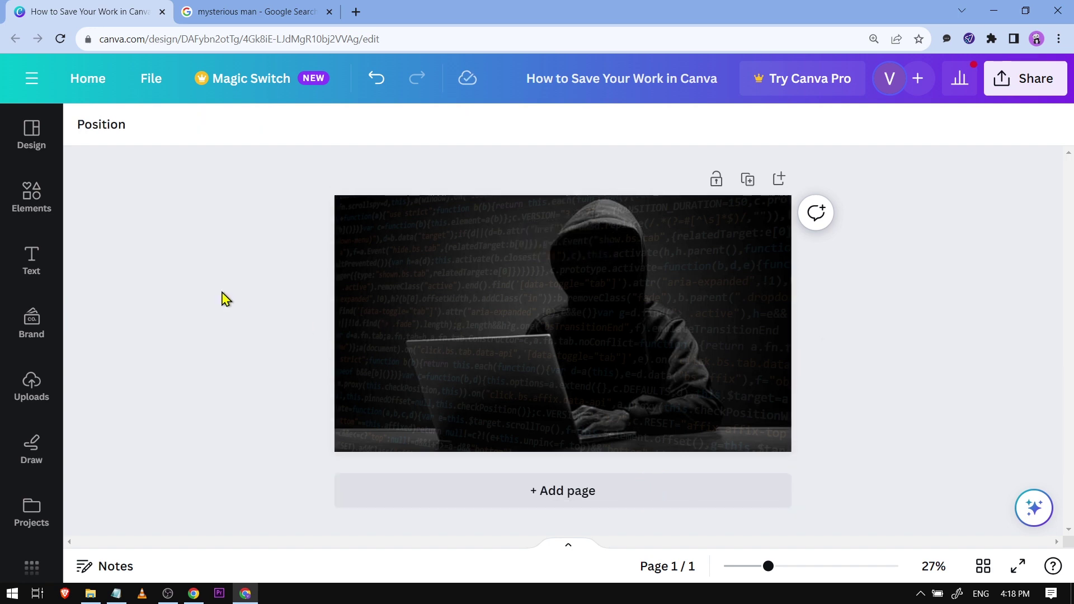